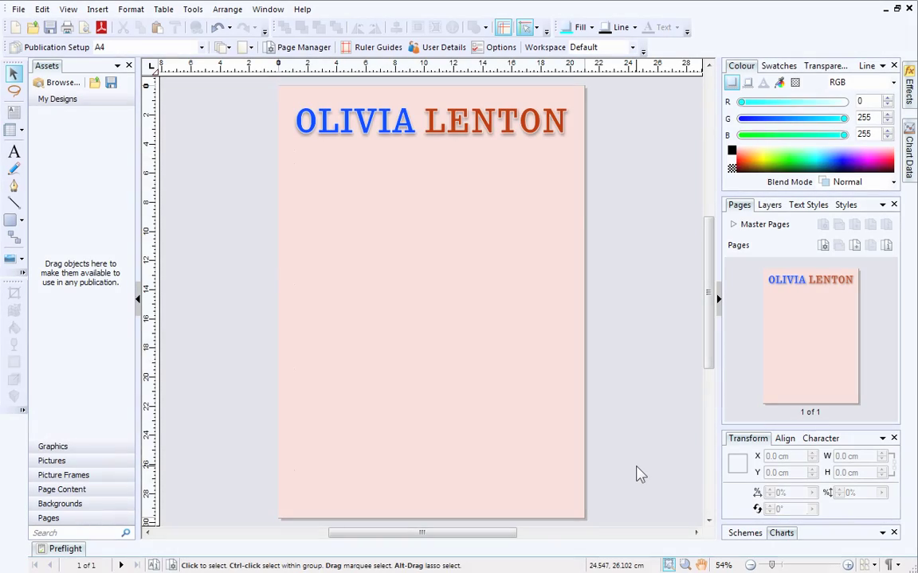
# - Draw a text frame from under the OLIVIA LENTON title to the page bottom and type 'A very warm welcome to you from all at'
pyautogui.click(19, 114)
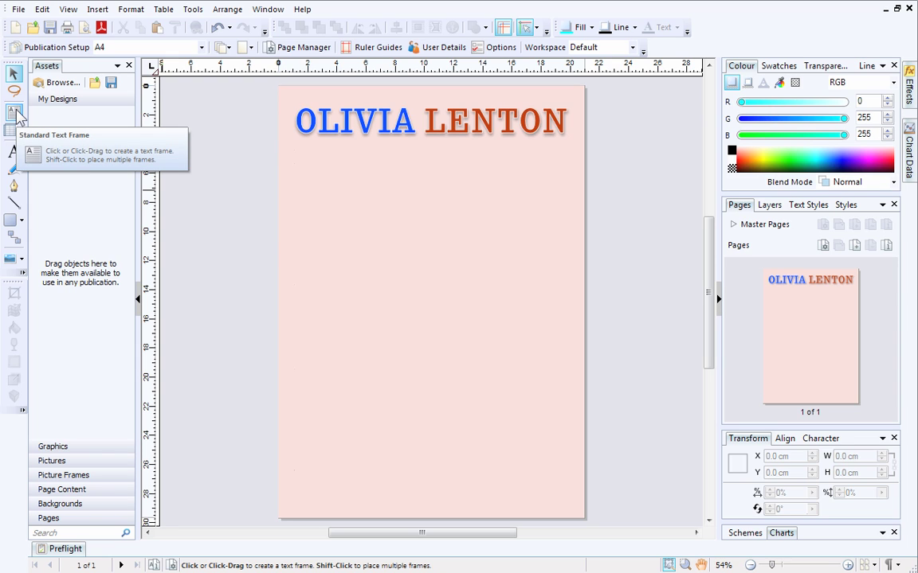
pyautogui.click(19, 115)
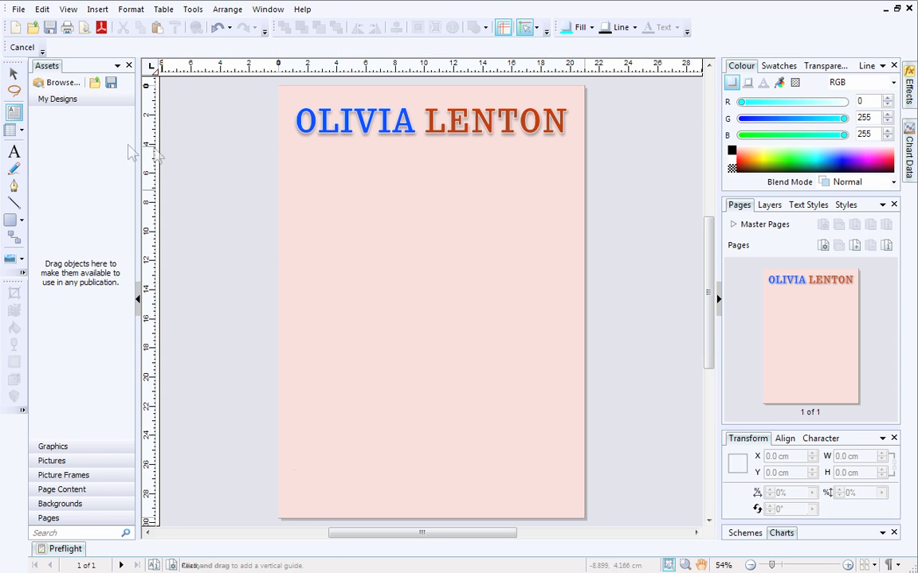
pyautogui.moveTo(294, 141); pyautogui.dragTo(569, 505)
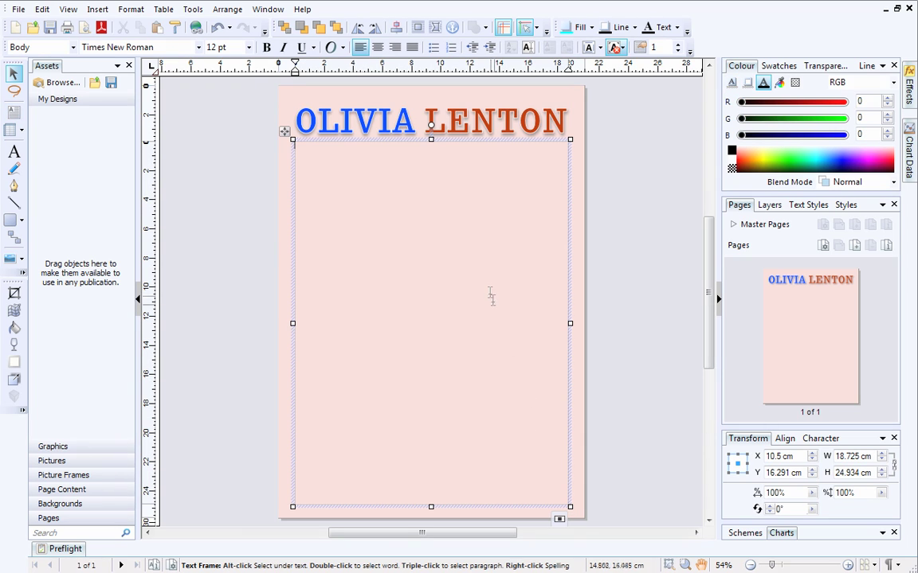
pyautogui.write('A very warm welcome to you')
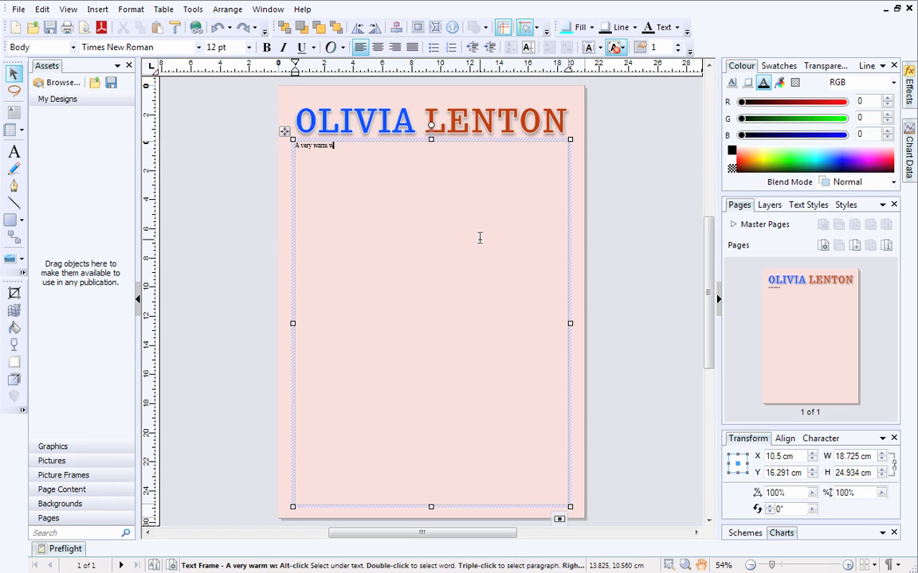
pyautogui.write(' from all at the Olivia Lenton studio')
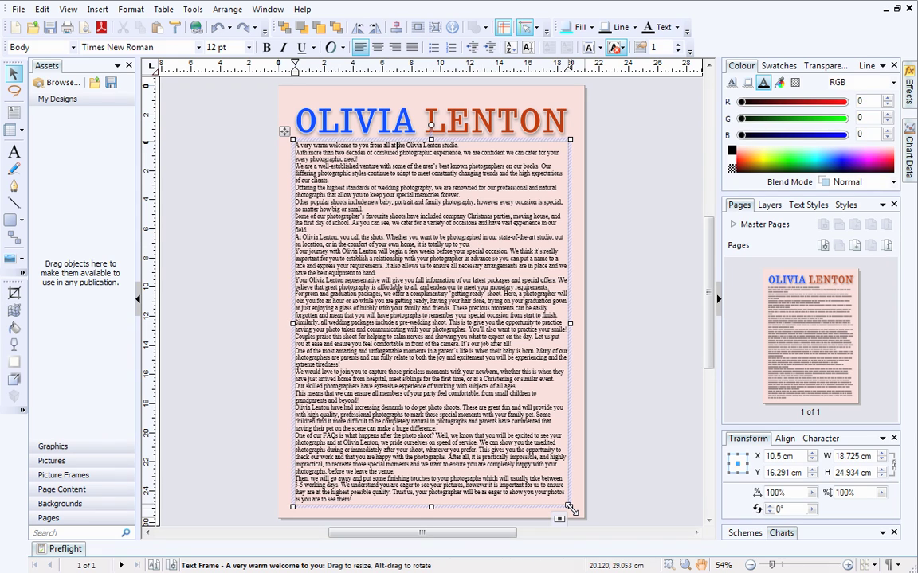
# - Stretch the welcome-text frame slightly downward to 18.725 × 25.131 cm and select it
pyautogui.moveTo(571, 508)
pyautogui.mouseDown()
pyautogui.moveTo(470, 385)
pyautogui.moveTo(571, 510)
pyautogui.mouseUp()
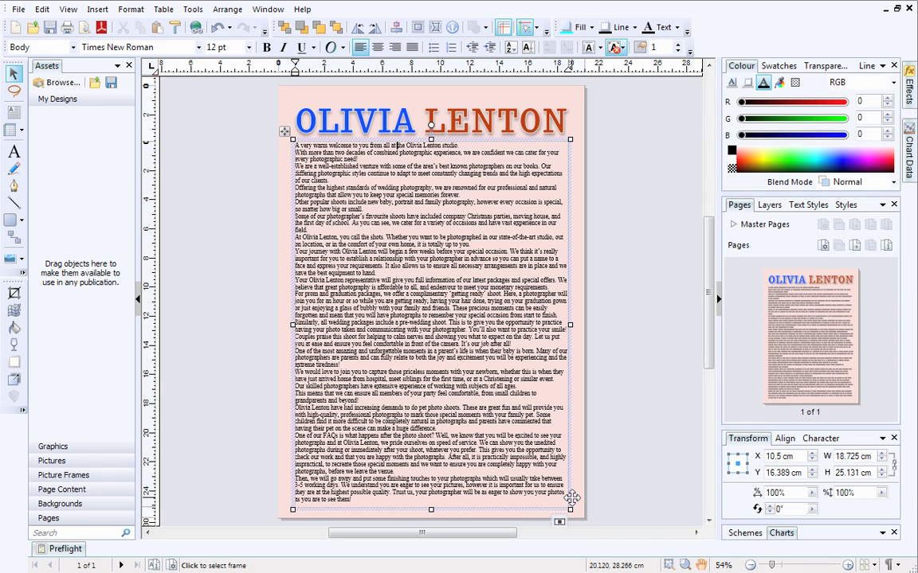
pyautogui.click(572, 498)
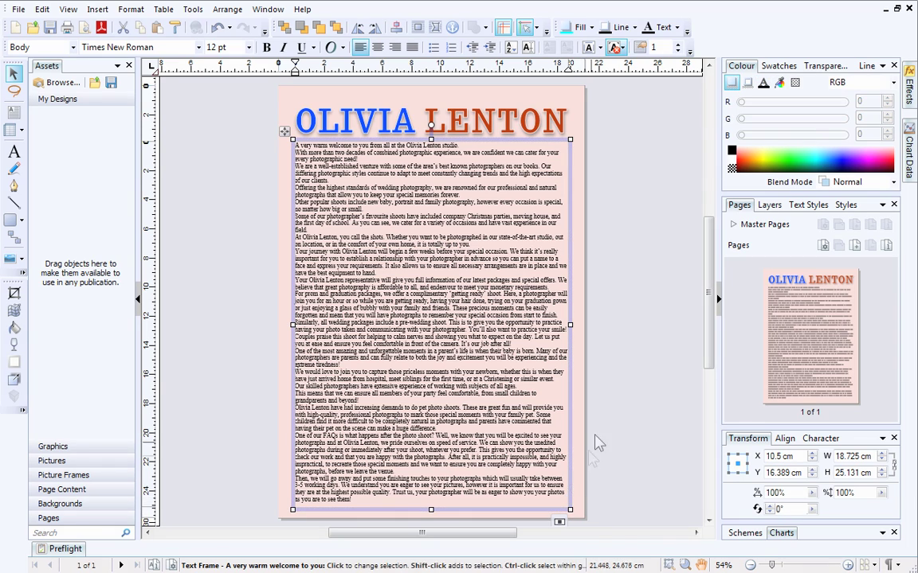
# - Set the text frame to 3 columns and start editing its text
pyautogui.click(678, 44)
pyautogui.click(678, 44)
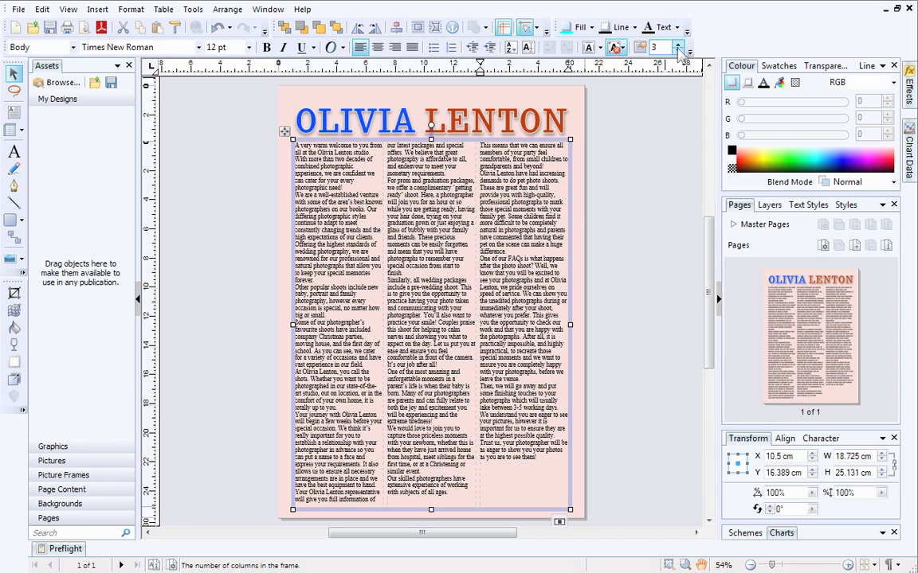
pyautogui.doubleClick(327, 153)
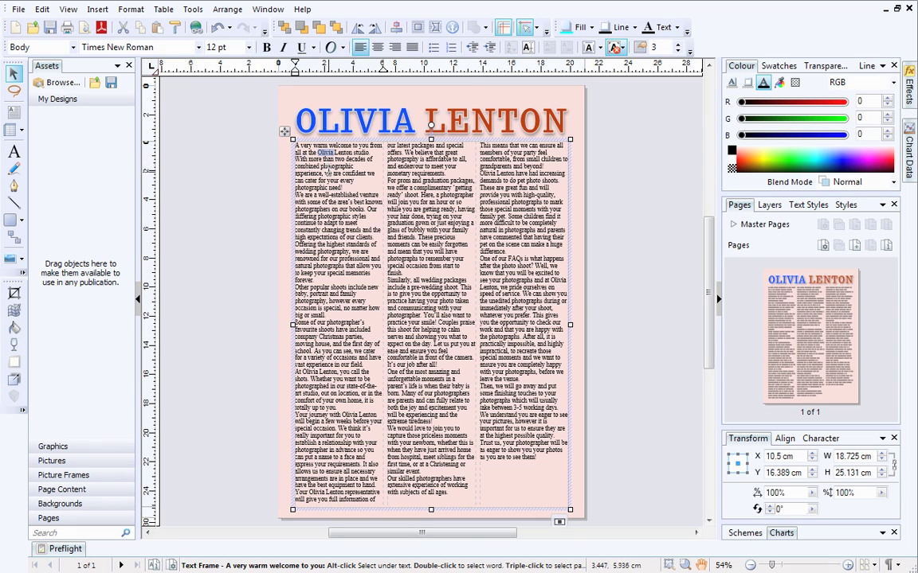
# - Select the 'With more than two decades' paragraph, then the whole story, then clear the selection
pyautogui.click(328, 175)
pyautogui.tripleClick(328, 172)
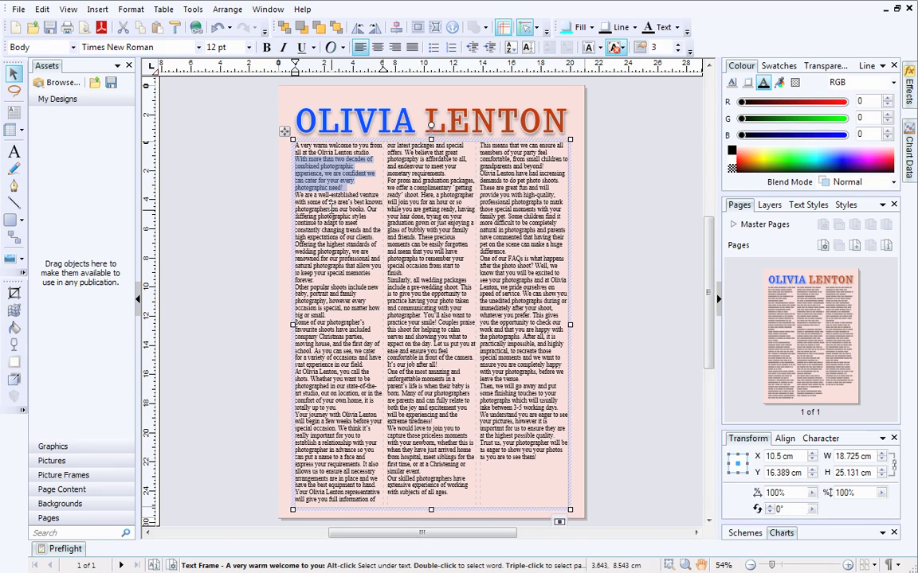
pyautogui.hotkey('ctrl', 'a')
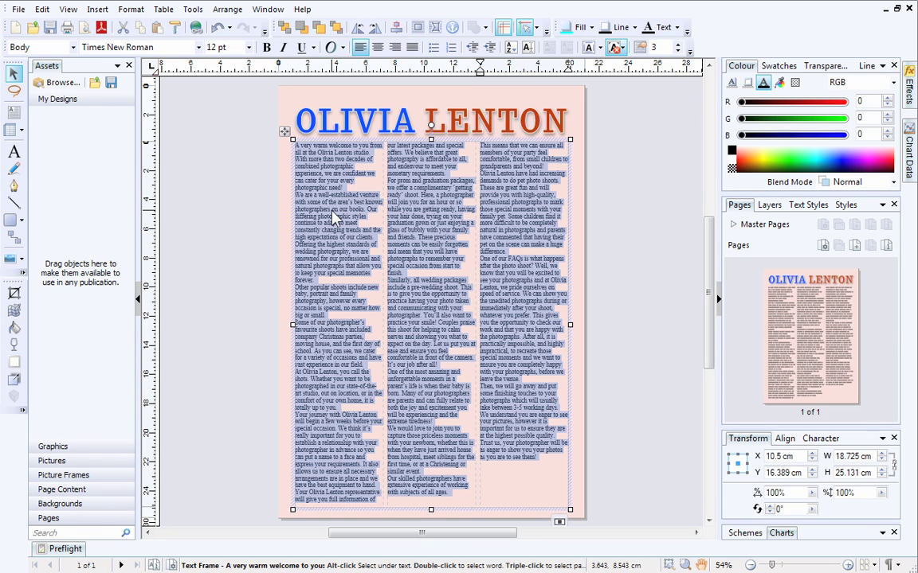
pyautogui.click(332, 214)
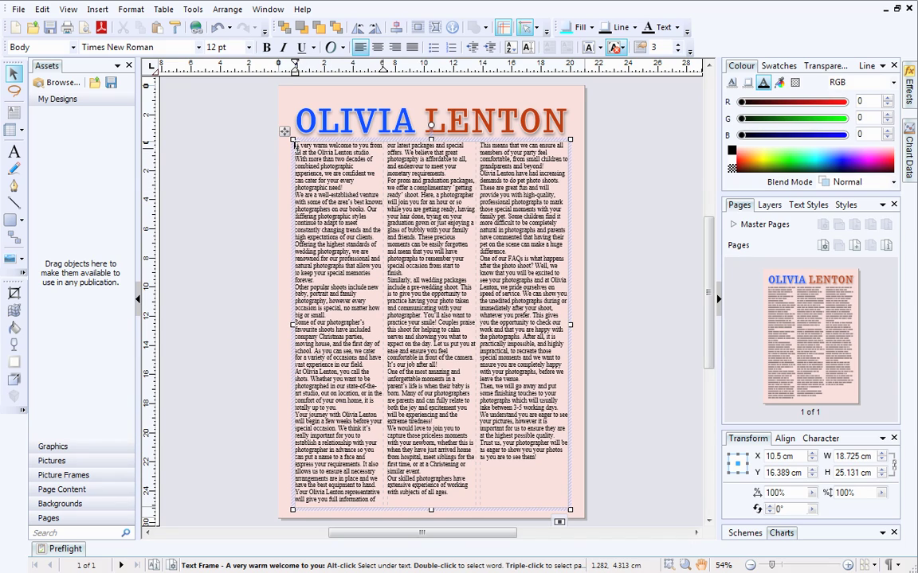
# - Format the first two welcome paragraphs in Ebrima at 14 pt
pyautogui.moveTo(294, 146); pyautogui.dragTo(331, 182)
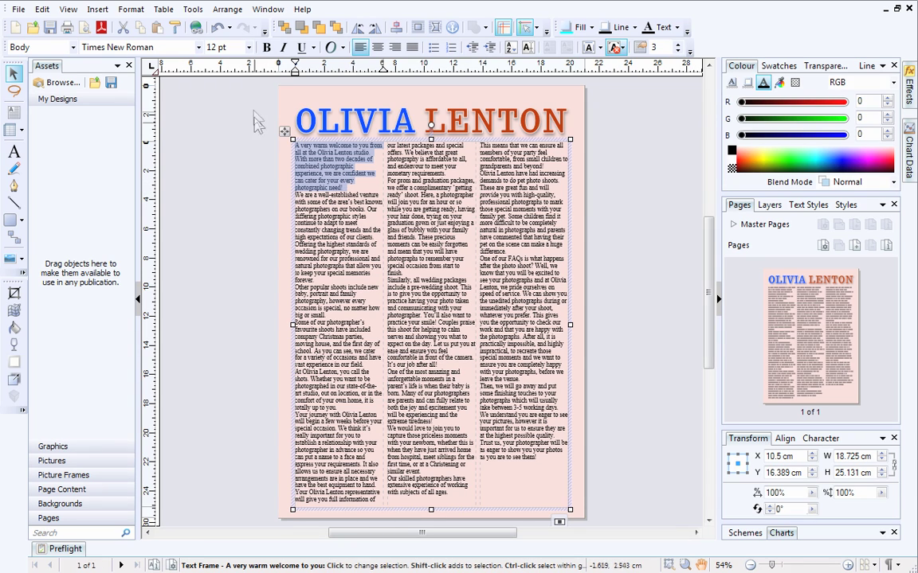
pyautogui.click(249, 47)
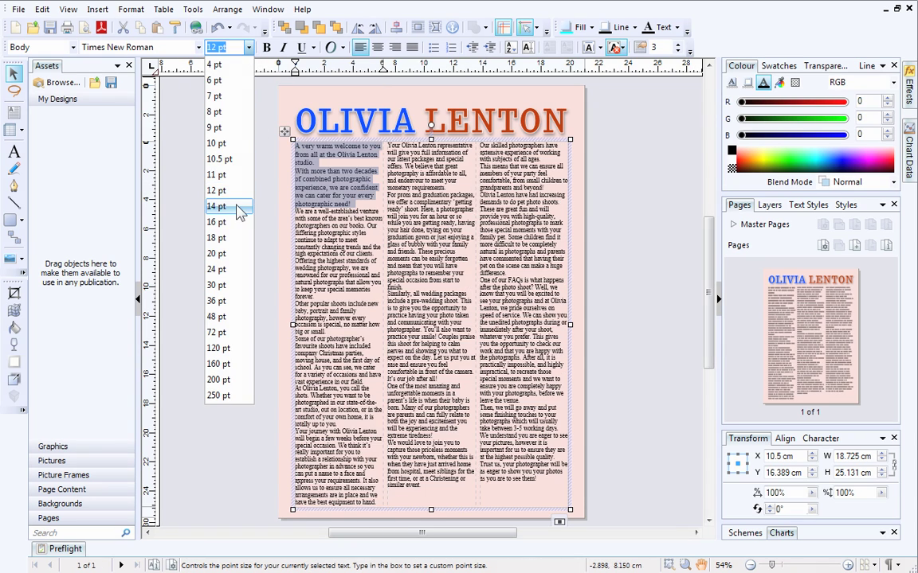
pyautogui.click(239, 207)
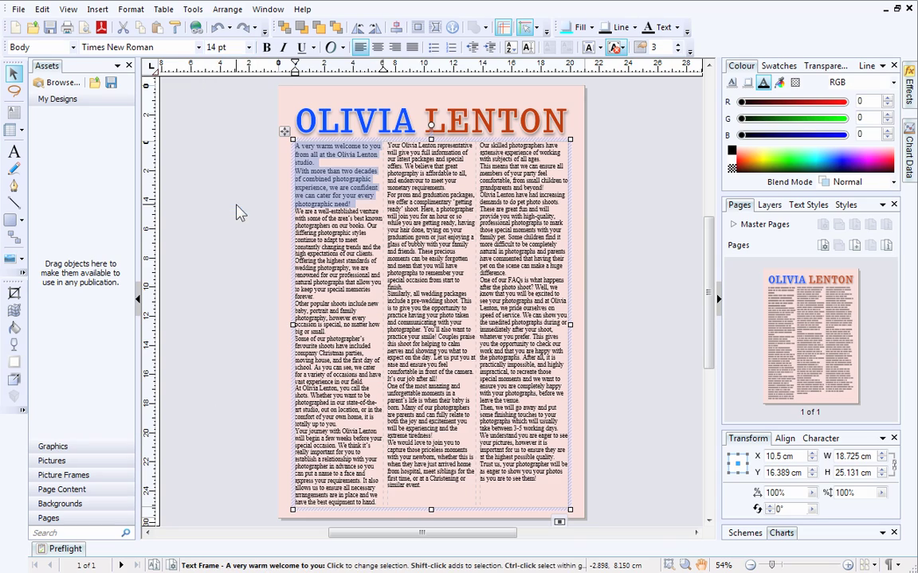
pyautogui.click(198, 47)
pyautogui.moveTo(284, 79); pyautogui.dragTo(298, 182)
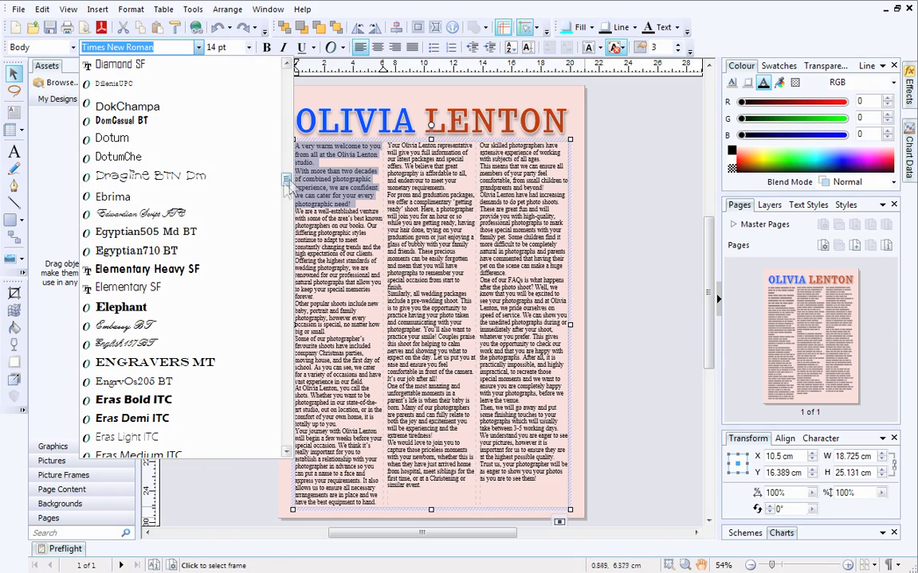
pyautogui.click(260, 205)
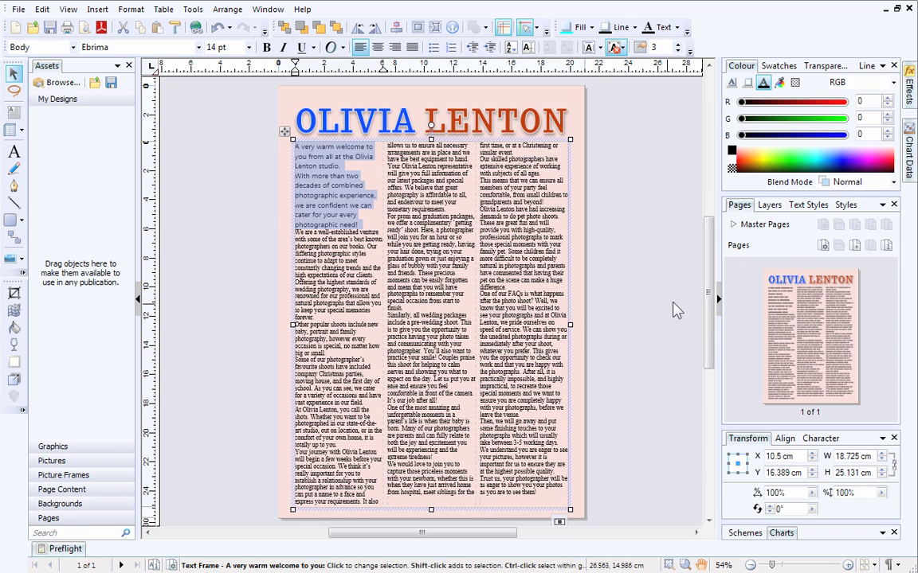
pyautogui.click(806, 205)
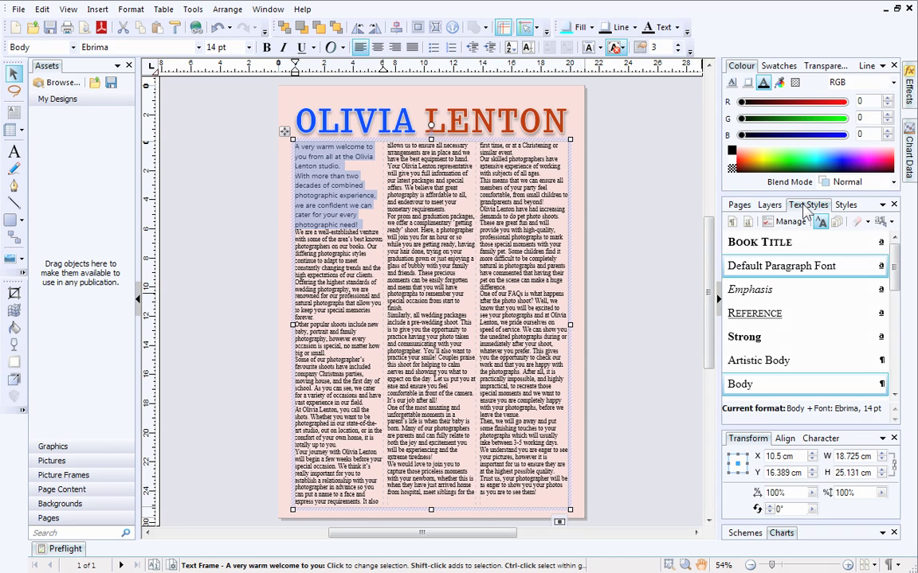
# - Update the Body text style to match the selected Ebrima 14 pt text
pyautogui.moveTo(813, 380)
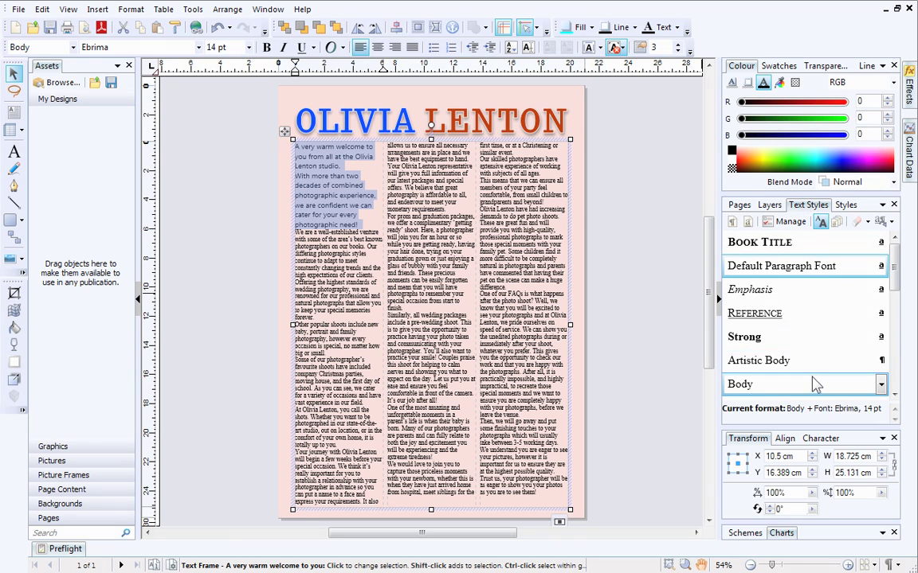
pyautogui.rightClick(815, 384)
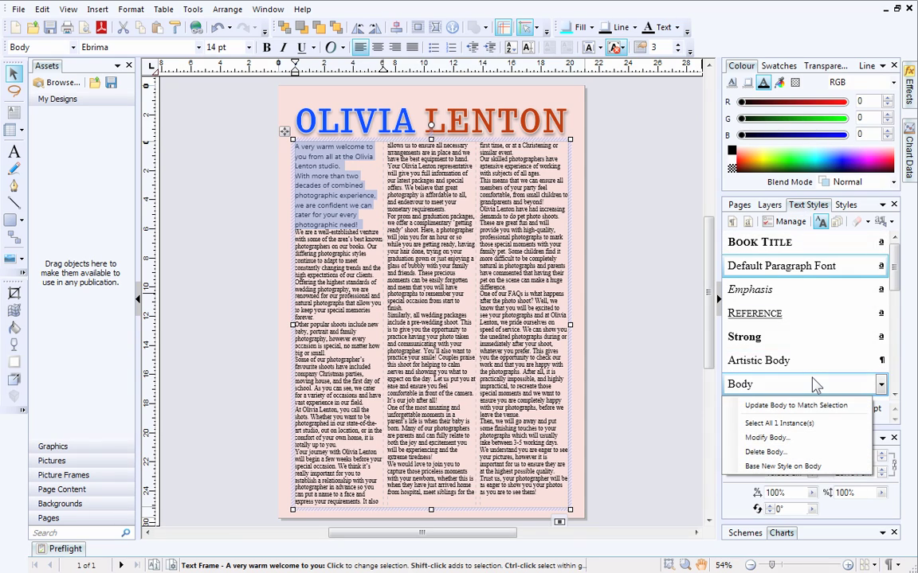
pyautogui.click(860, 408)
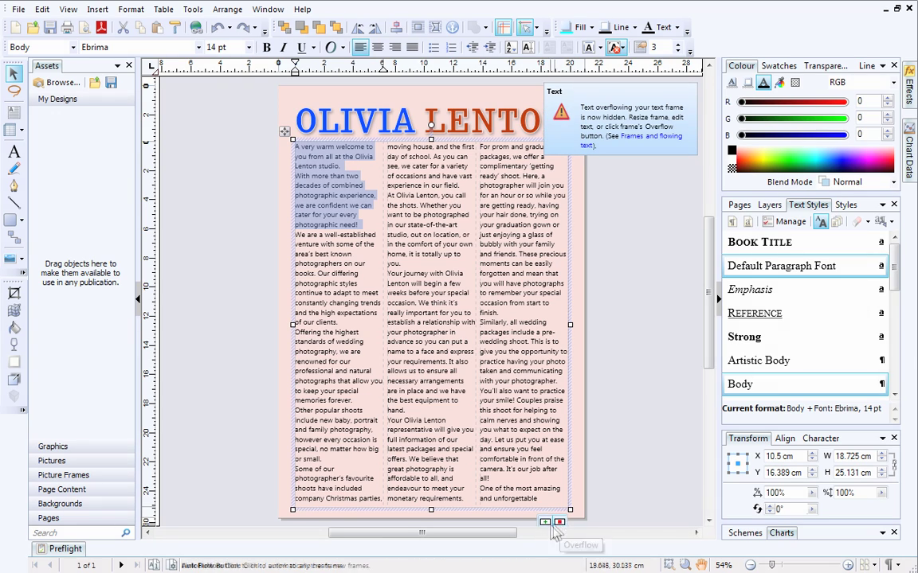
# - Cancel AutoFlow and start manually linking the overflowing text to another frame
pyautogui.click(545, 524)
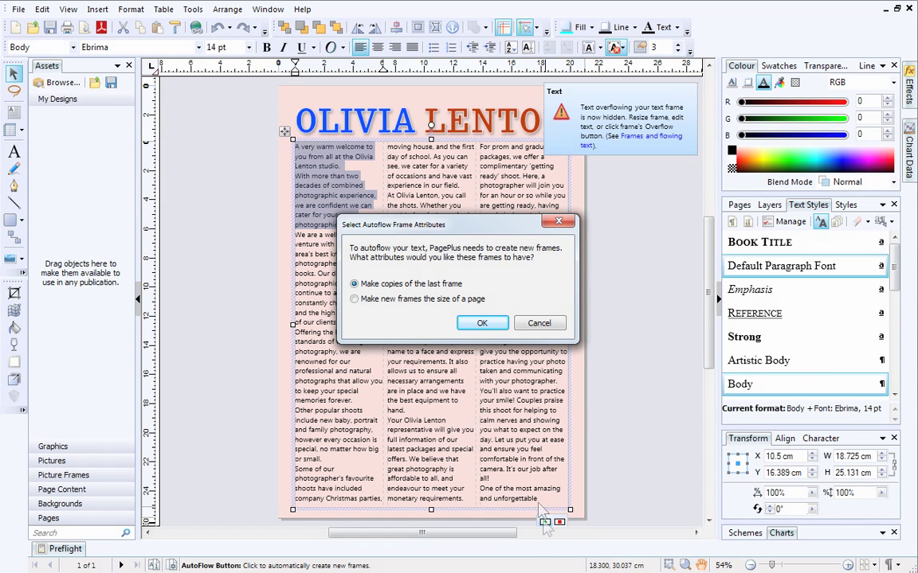
pyautogui.click(539, 323)
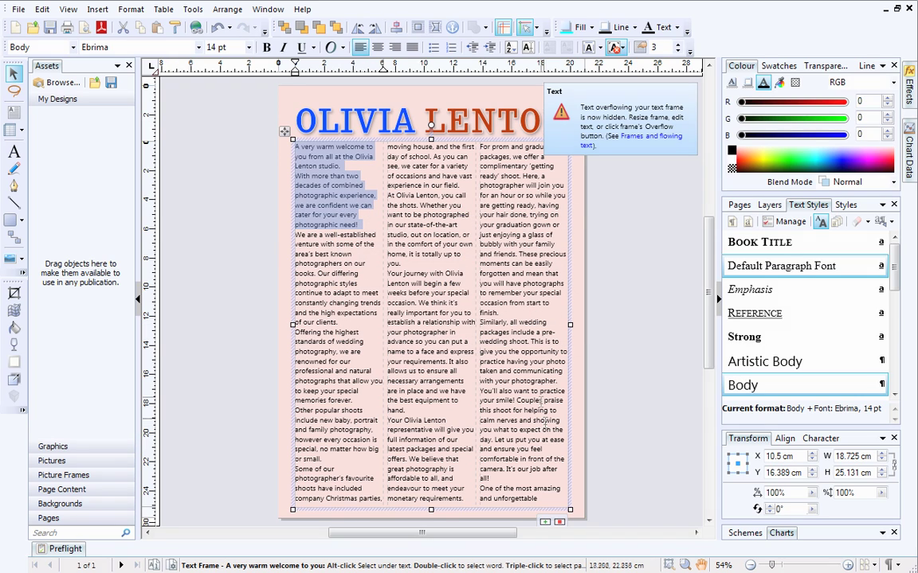
pyautogui.click(561, 524)
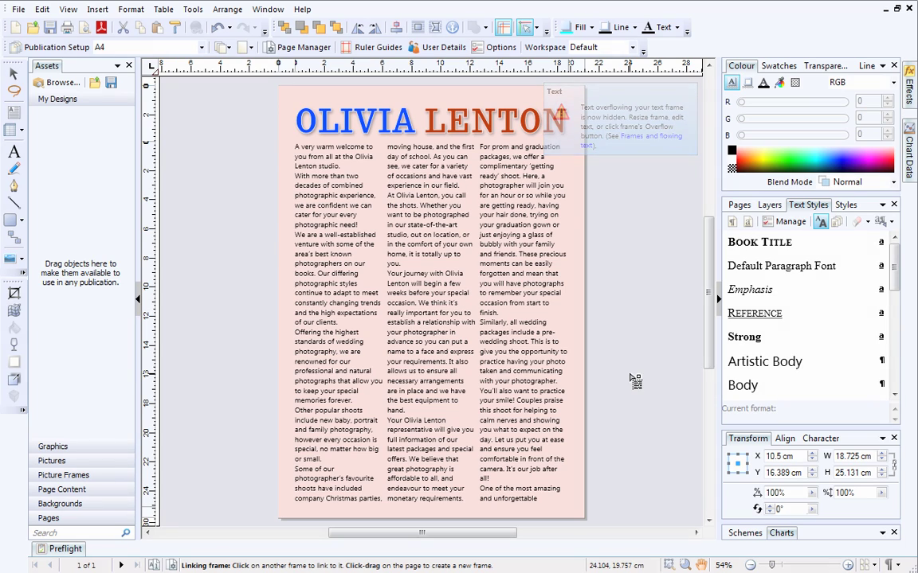
pyautogui.click(738, 205)
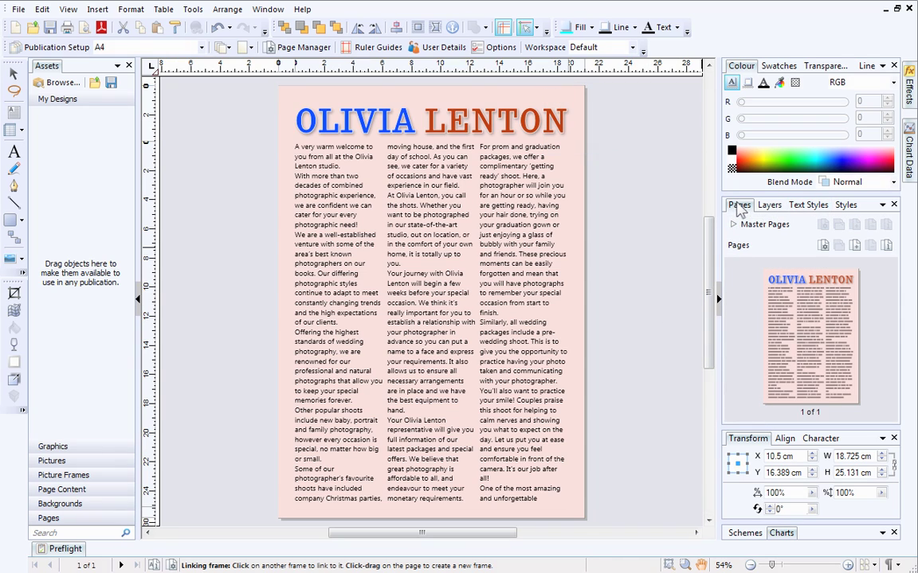
# - Add page 2 with a linked frame shortened to about 18.8 cm, then return to page 1
pyautogui.click(855, 247)
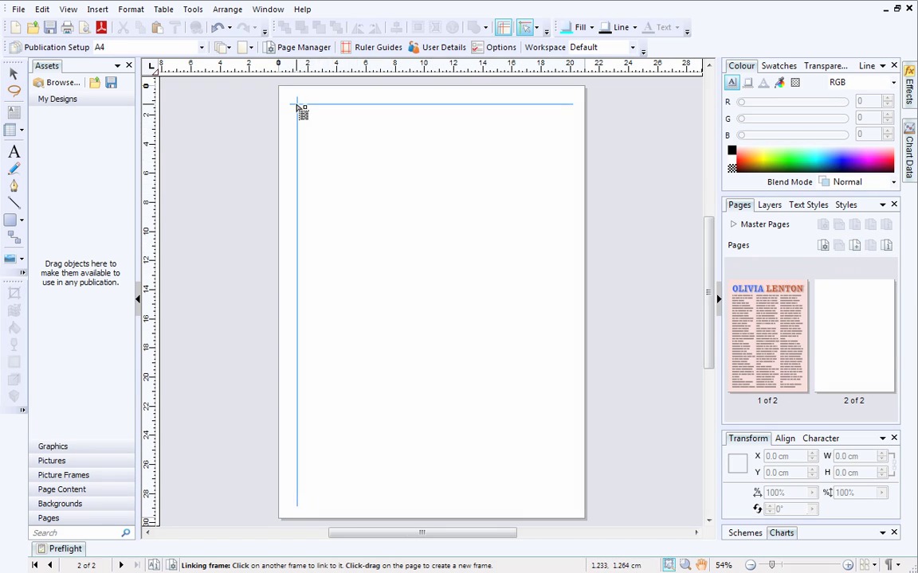
pyautogui.click(299, 109)
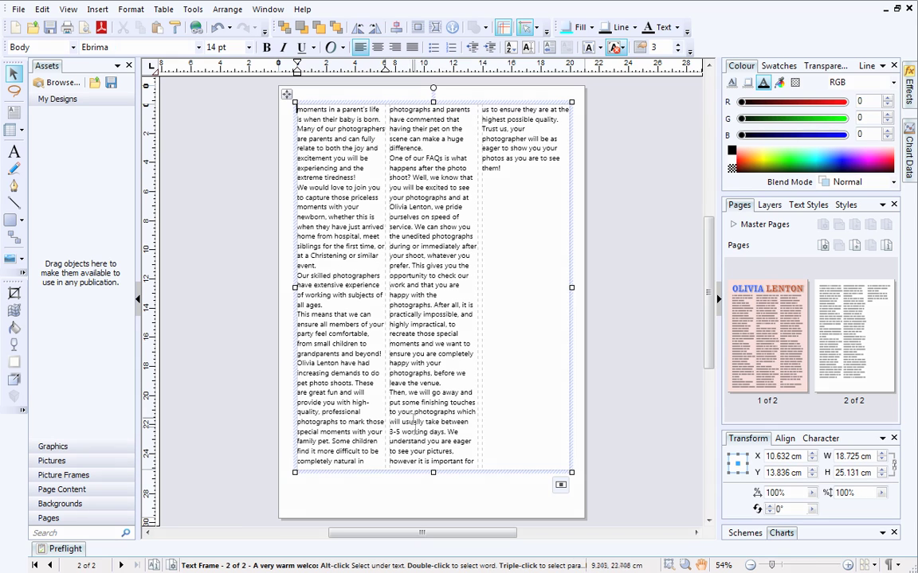
pyautogui.moveTo(433, 472); pyautogui.dragTo(432, 381)
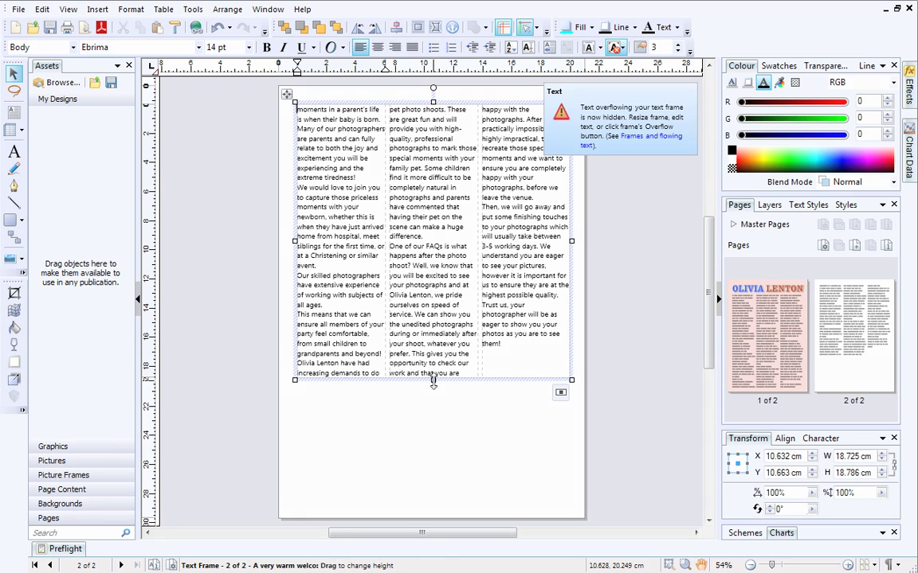
pyautogui.click(757, 366)
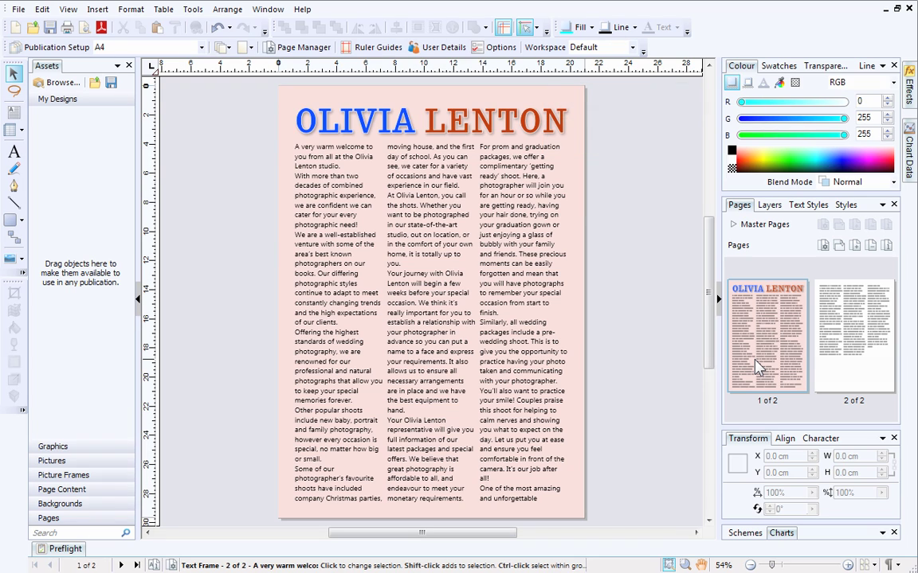
# - Add a blank line after 'of our clients.' and import 060604n0017.JPG there, shrinking it to fit
pyautogui.click(367, 321)
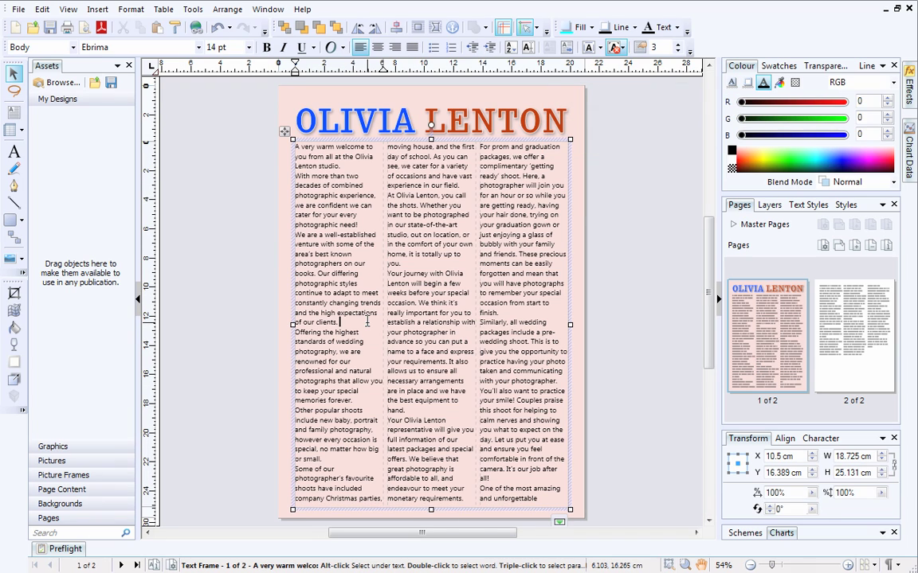
pyautogui.press('Return')
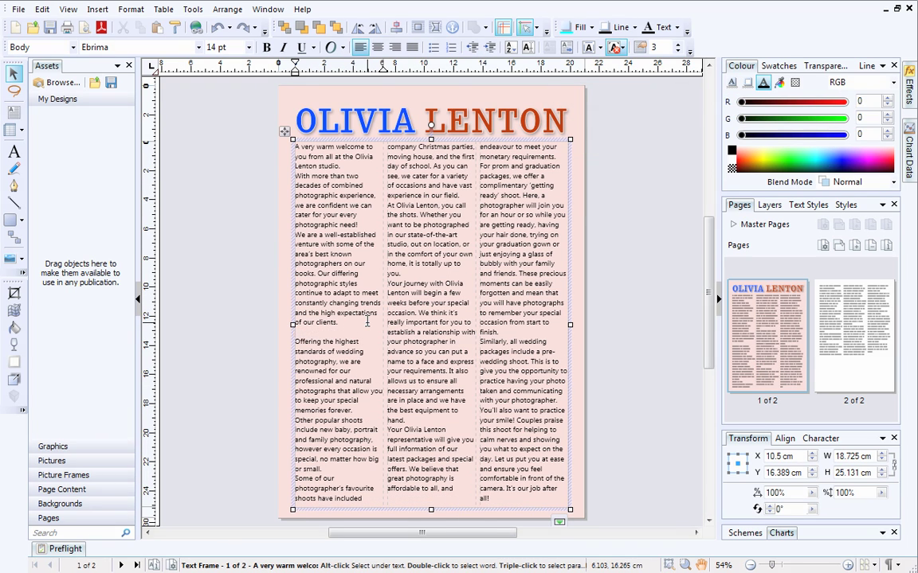
pyautogui.click(21, 260)
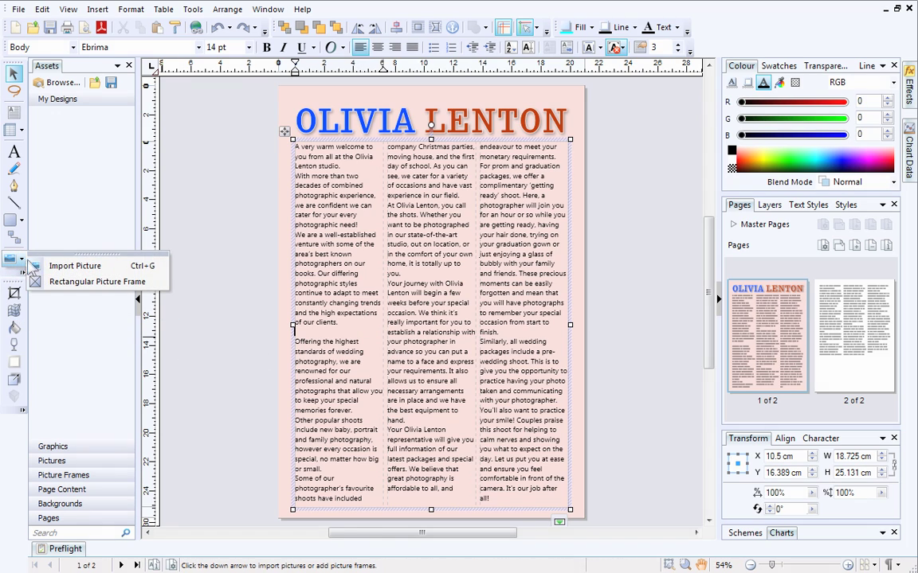
pyautogui.click(71, 266)
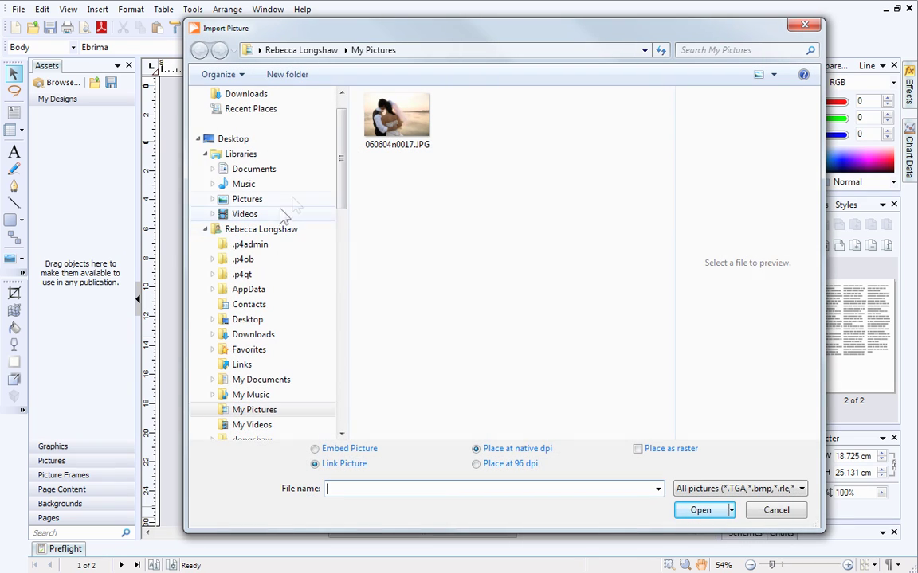
pyautogui.click(408, 123)
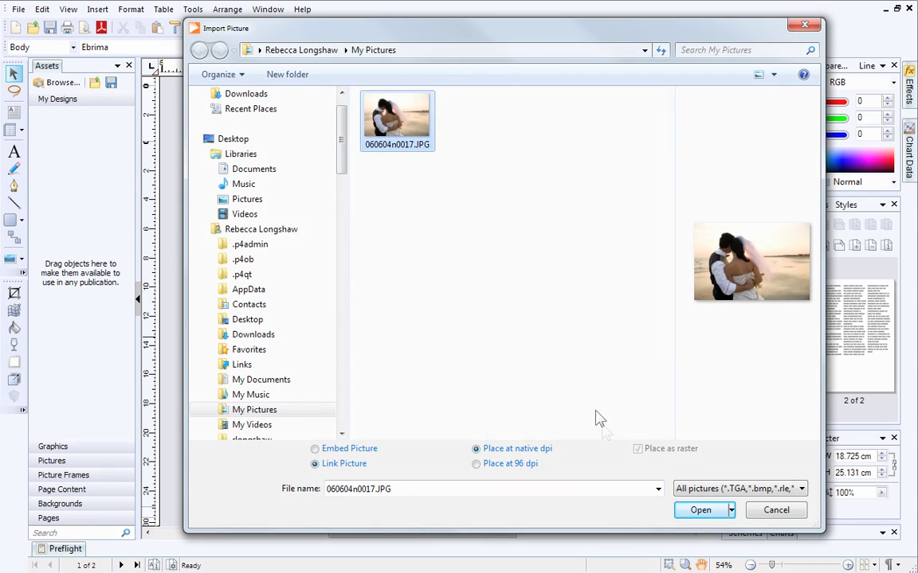
pyautogui.click(699, 511)
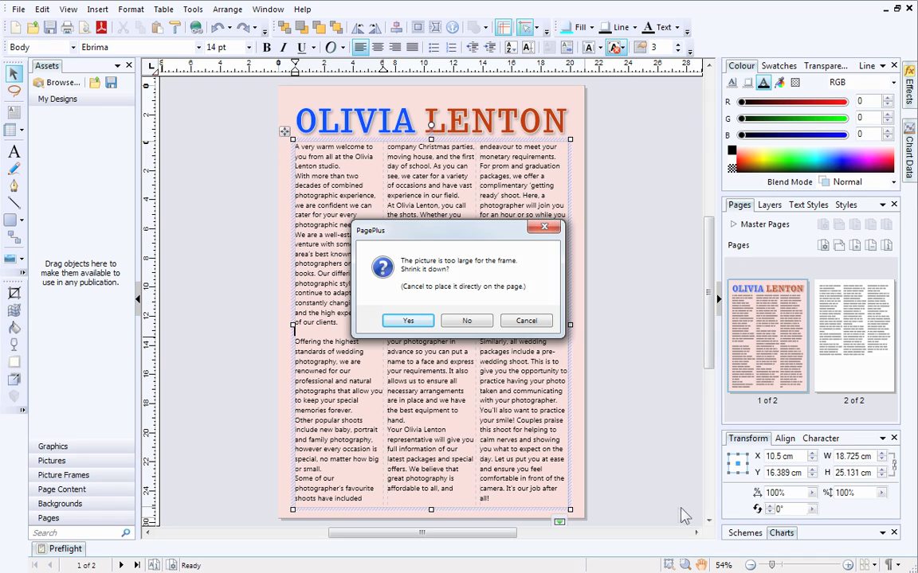
pyautogui.click(408, 321)
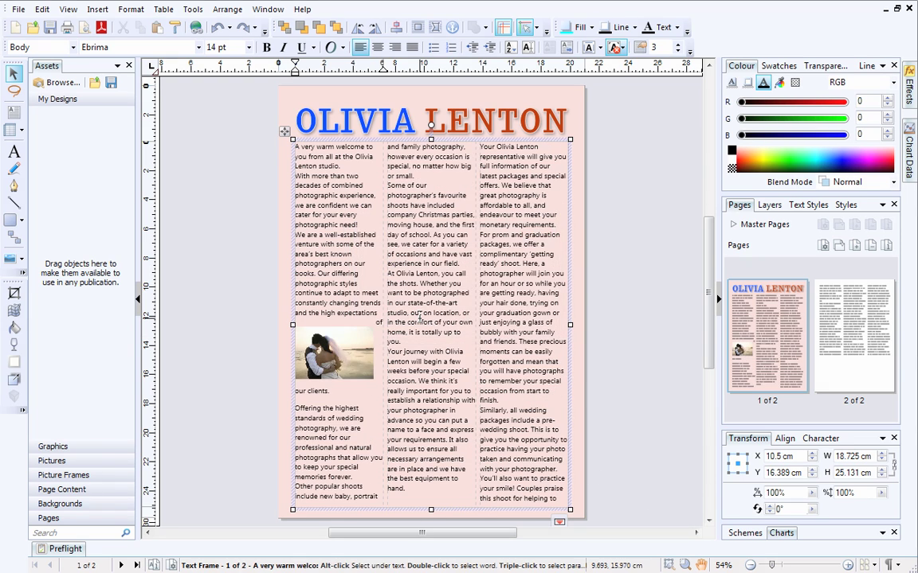
# - Move the inline wedding photo slightly lower below 'of our clients.' and deselect it
pyautogui.click(343, 346)
pyautogui.moveTo(363, 352); pyautogui.dragTo(363, 362)
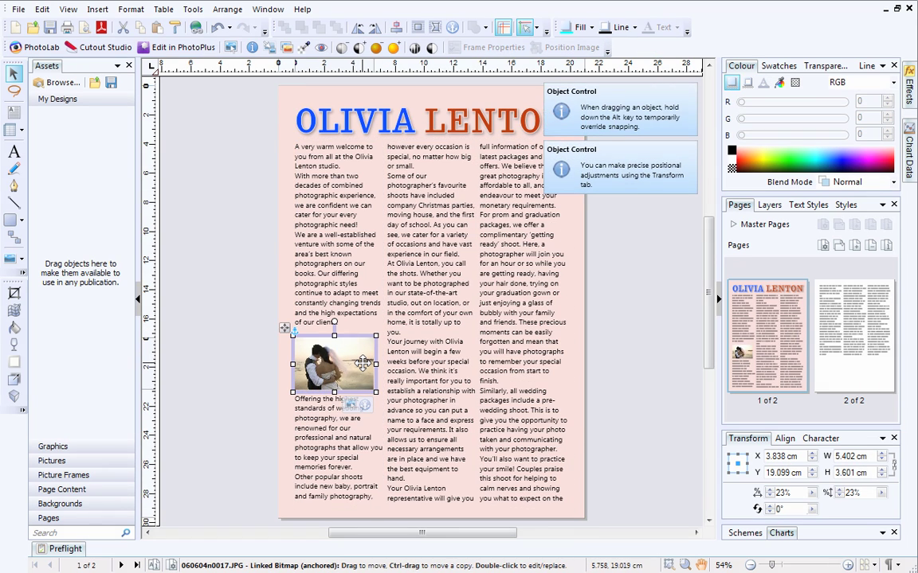
pyautogui.click(633, 460)
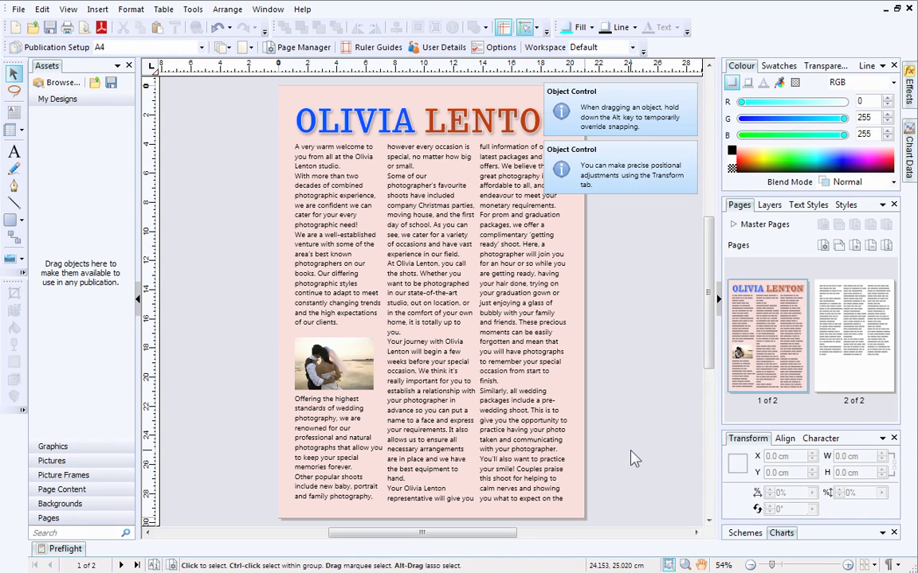